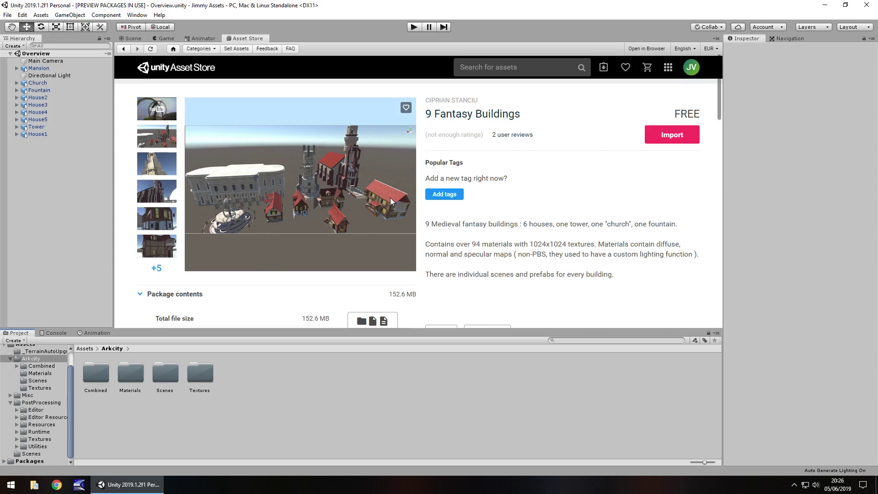
Show the Scene view and examine the row of fantasy houses up close.
left_click(134, 40)
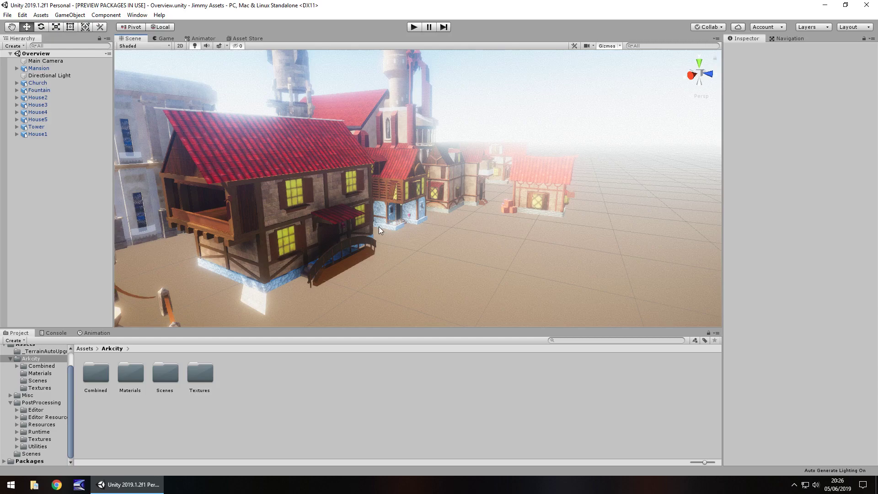
right_click_drag(398, 179, 378, 189)
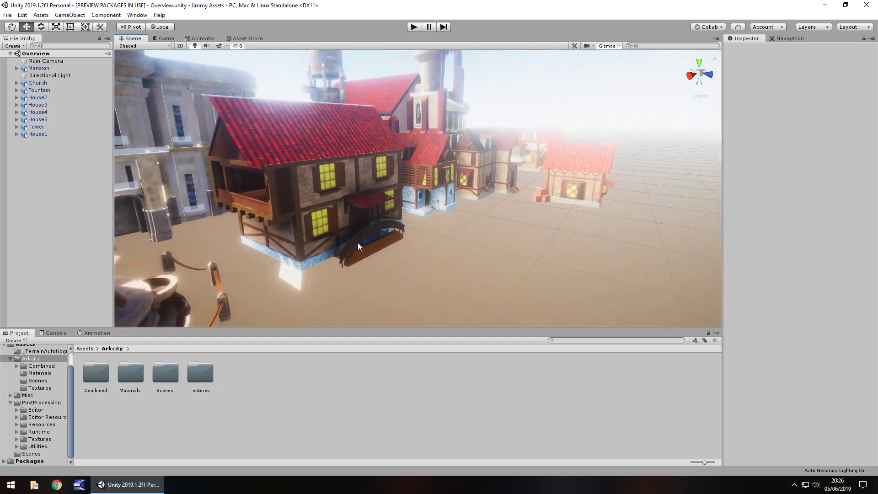
scroll(365, 228, "up", 5)
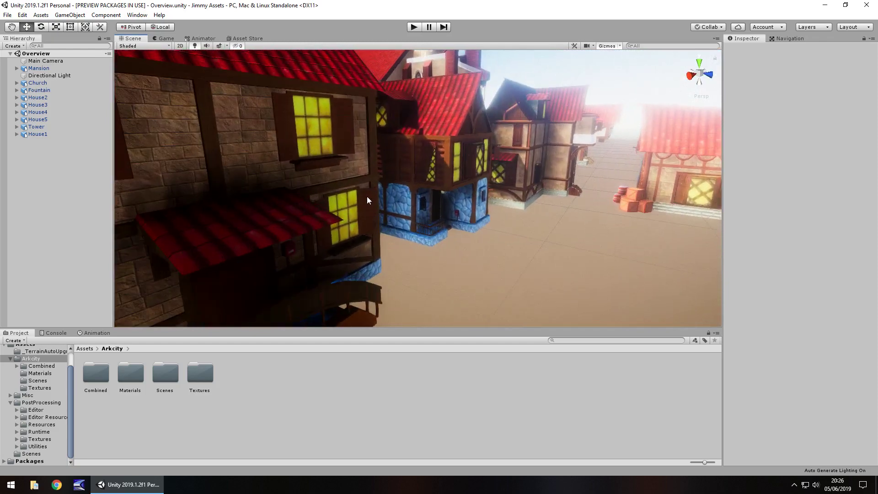
Turn off Post Processings in the Scene view and examine the houses without effects.
left_click(227, 45)
left_click(244, 83)
right_click_drag(470, 196, 455, 149)
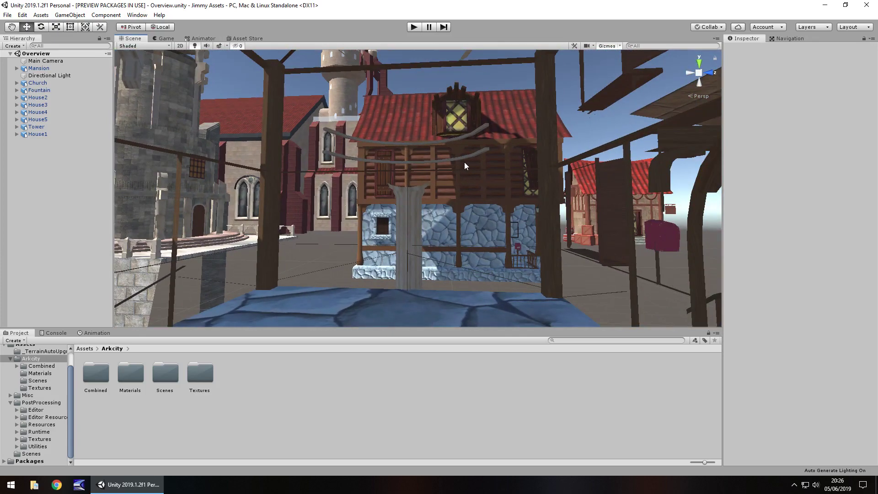
right_click_drag(465, 161, 464, 161)
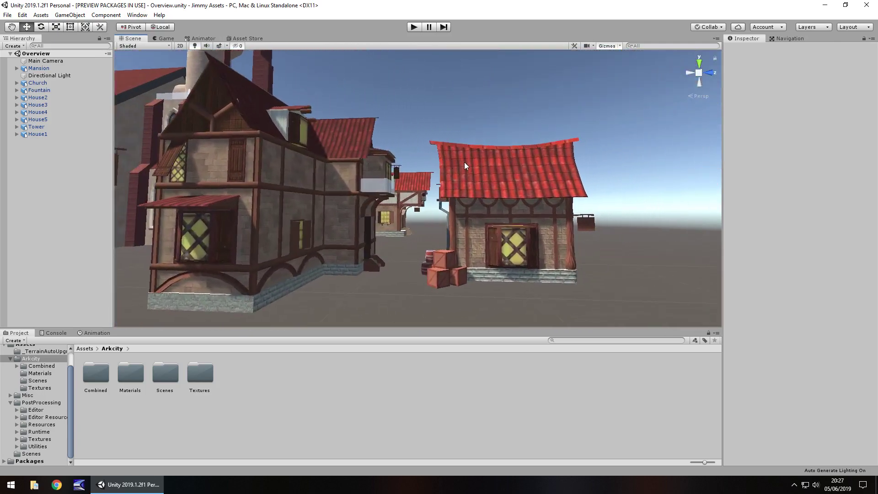
right_click_drag(503, 226, 441, 237)
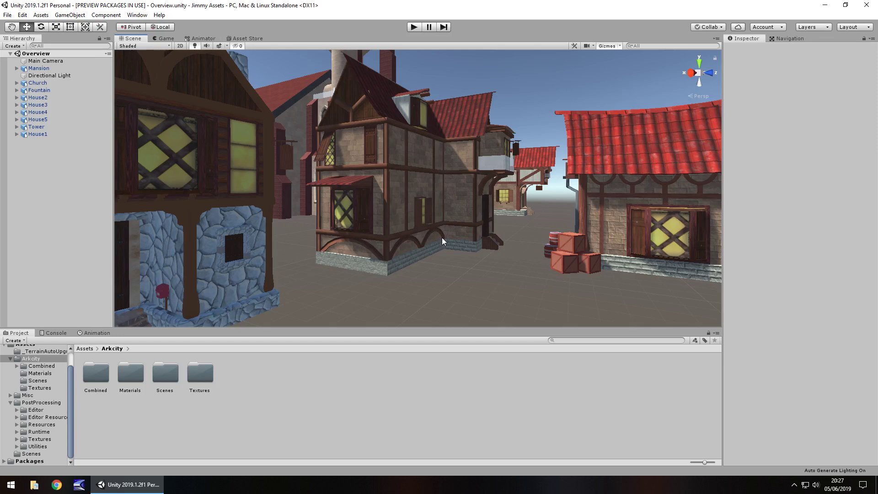
right_click_drag(429, 229, 284, 173)
key("w")
key("d")
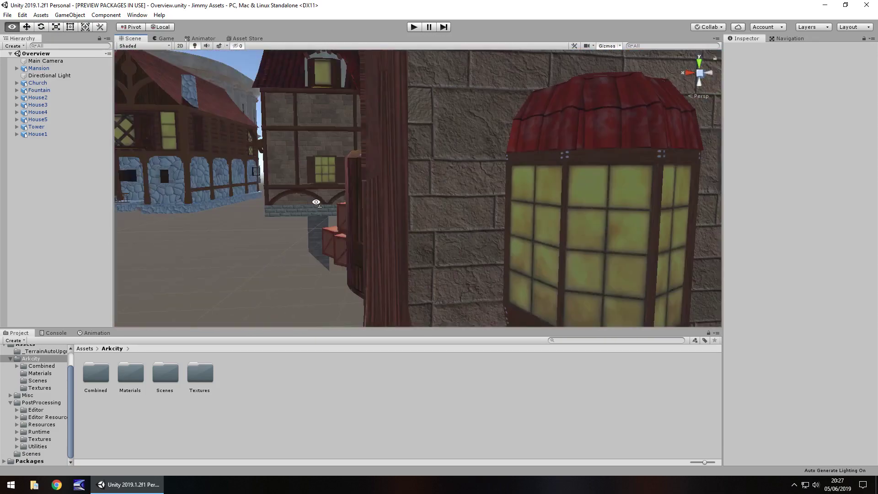
Revisit the 9 Fantasy Buildings store page, and inspect the church and its neighbouring house in the Scene view.
left_click(249, 38)
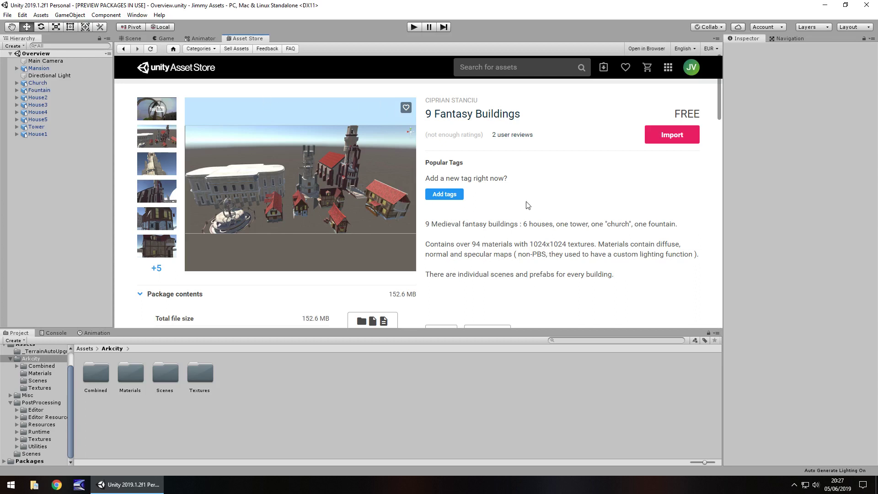
left_click(136, 38)
right_click_drag(464, 168, 503, 136)
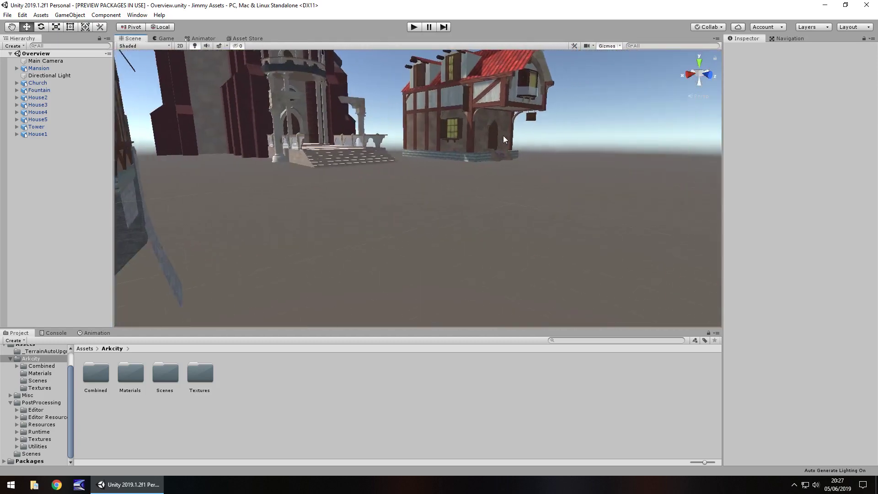
scroll(502, 136, "up", 5)
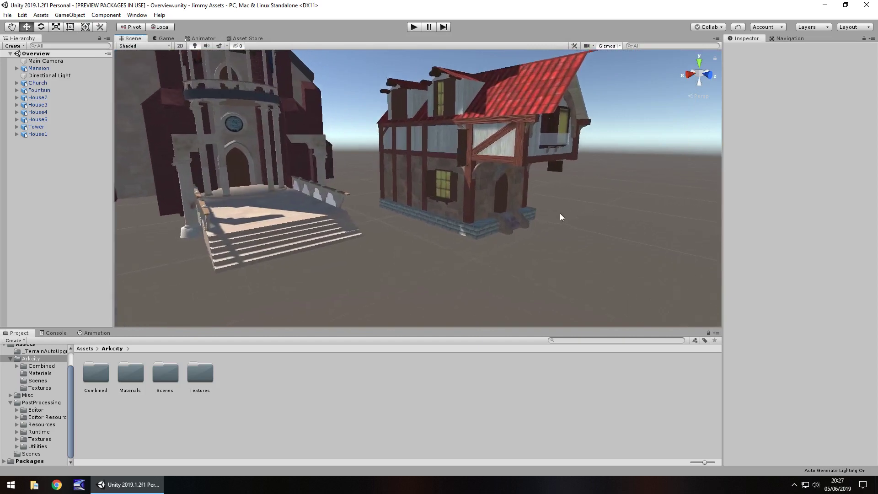
scroll(588, 201, "up", 5)
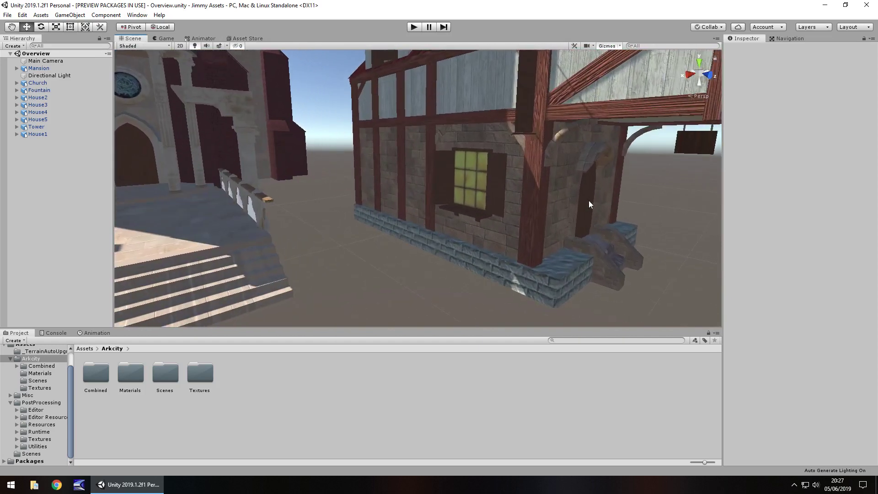
right_click_drag(589, 201, 432, 142)
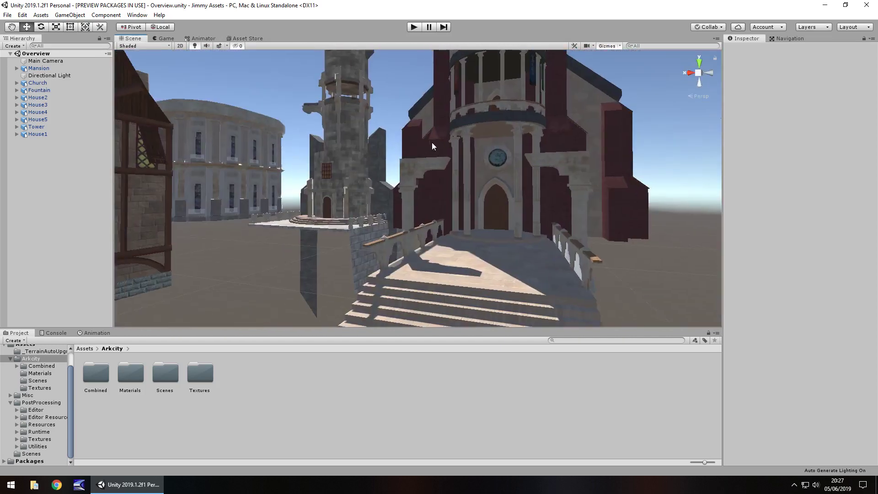
Turn Post Processings back on in the Scene view and inspect the tower and church walls.
left_click(227, 46)
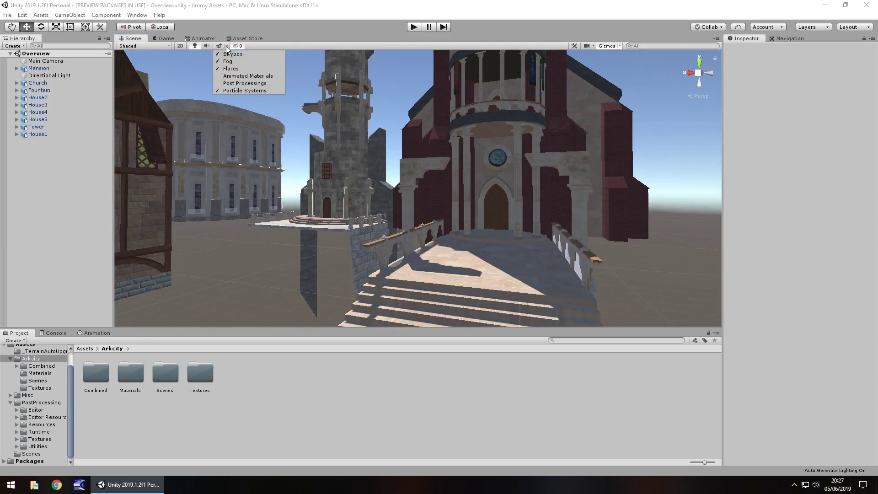
left_click(242, 85)
right_click_drag(412, 163, 638, 132)
scroll(591, 220, "down", 3)
scroll(416, 200, "up", 6)
scroll(512, 201, "up", 8)
scroll(504, 192, "down", 5)
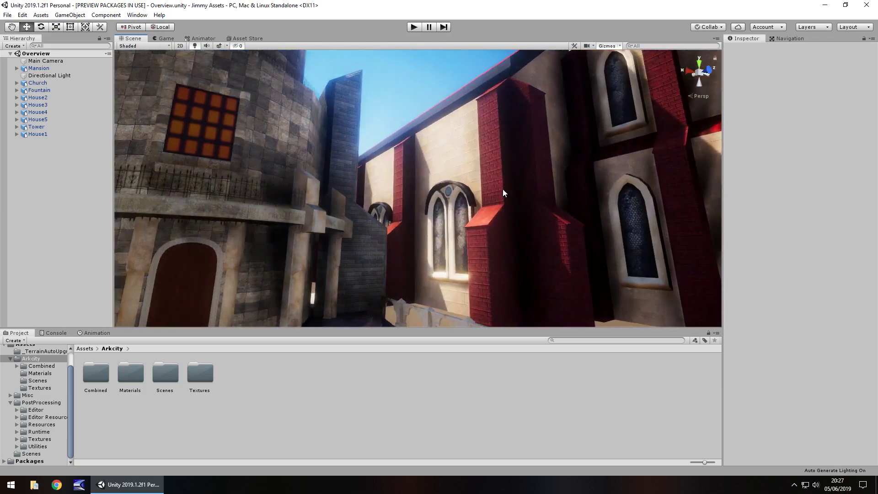
Select the brick wall mesh of House3 and expand its wall_d material settings.
scroll(502, 189, "down", 1)
right_click_drag(437, 175, 402, 190)
right_click_drag(521, 206, 456, 242)
key("w")
key("w")
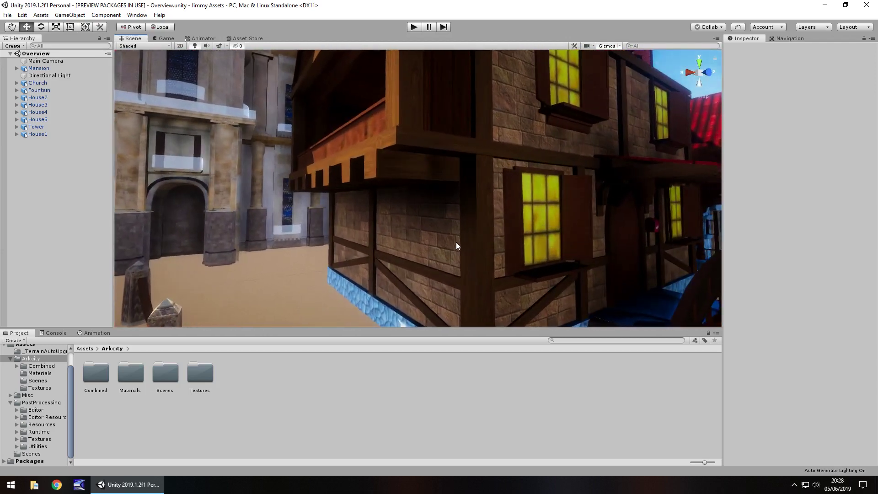
left_click(456, 242)
left_click(421, 227)
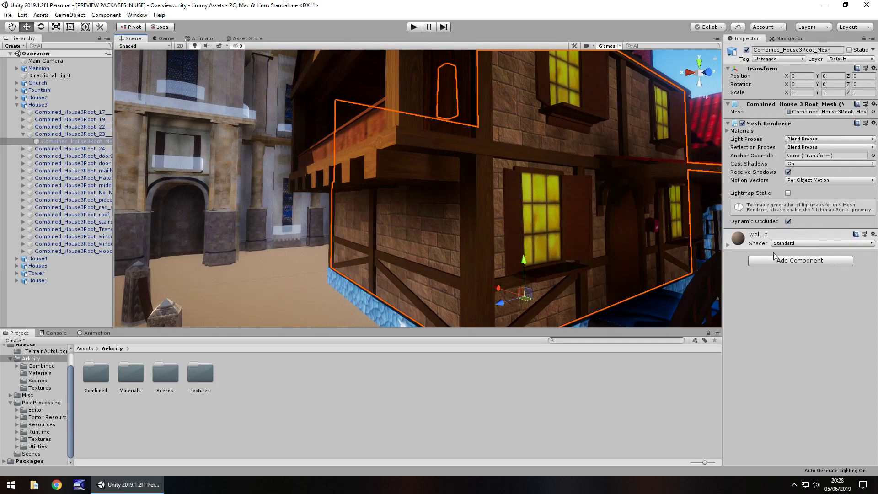
left_click(728, 246)
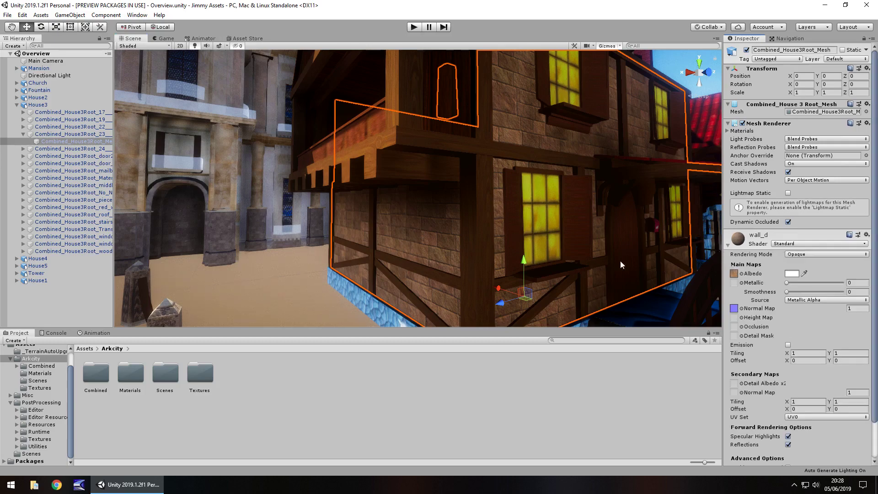
Locate the wall_n texture used as the wall's normal map and review its Create from Grayscale import setting.
left_click(735, 309)
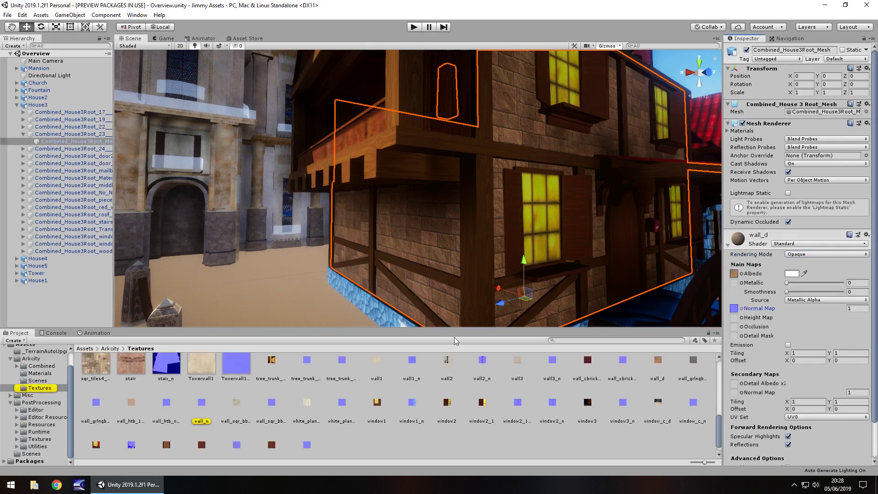
left_click(201, 404)
left_click(789, 91)
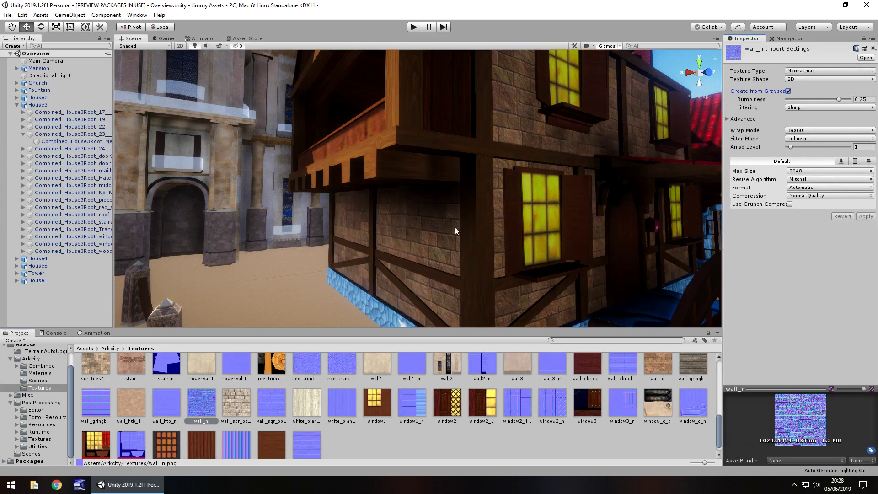
Reselect House3's wall mesh and set the wall_d normal map strength to 31.07 and the smoothness source to Albedo Alpha.
left_click(439, 255)
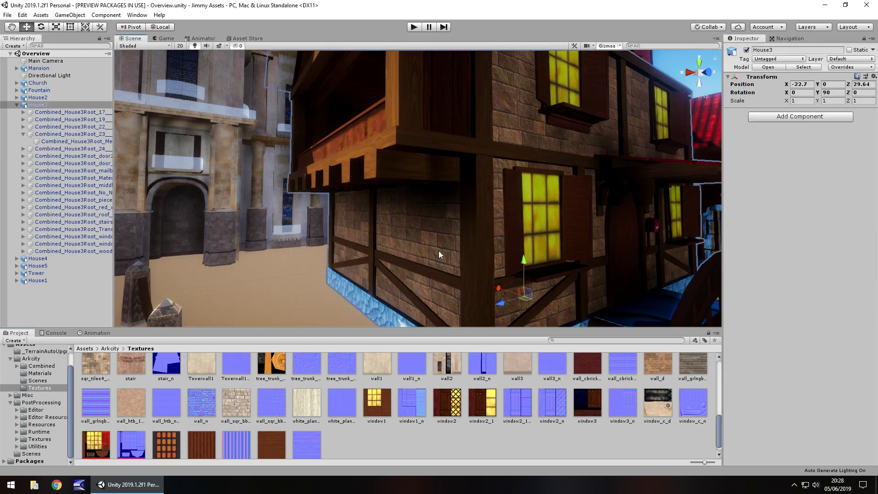
left_click(421, 238)
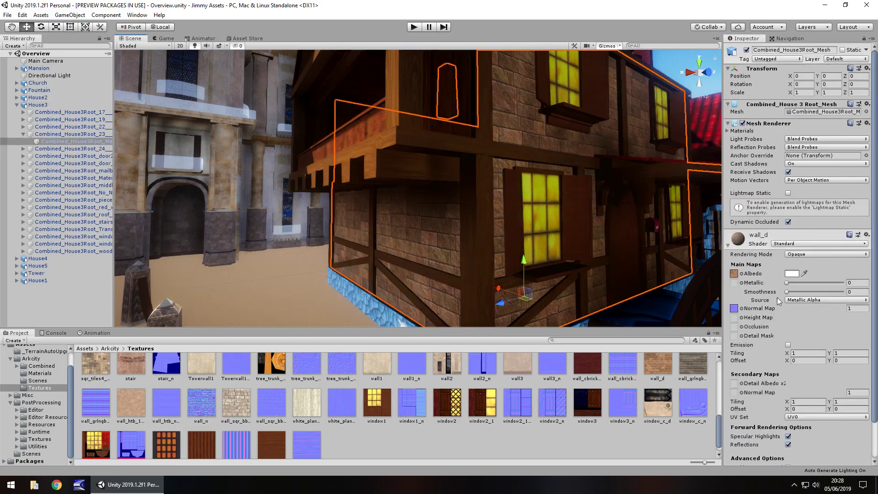
left_click_drag(808, 310, 238, 296)
left_click(793, 300)
left_click(808, 319)
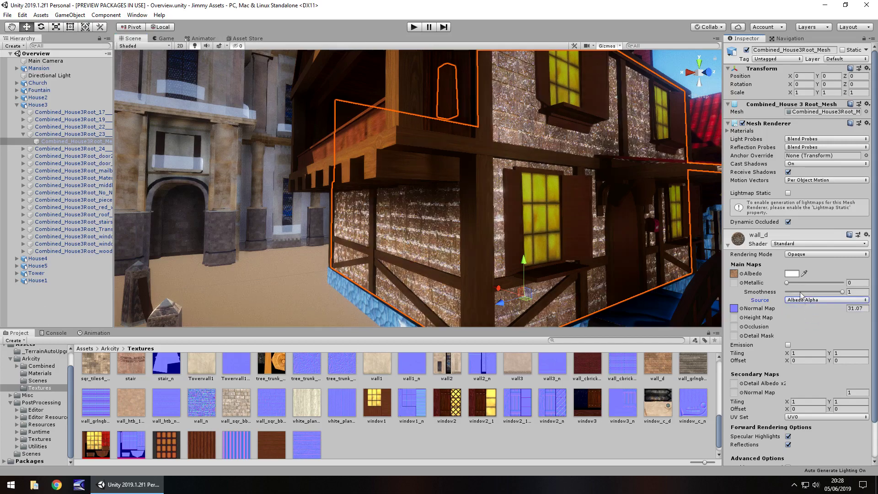
left_click_drag(842, 291, 779, 292)
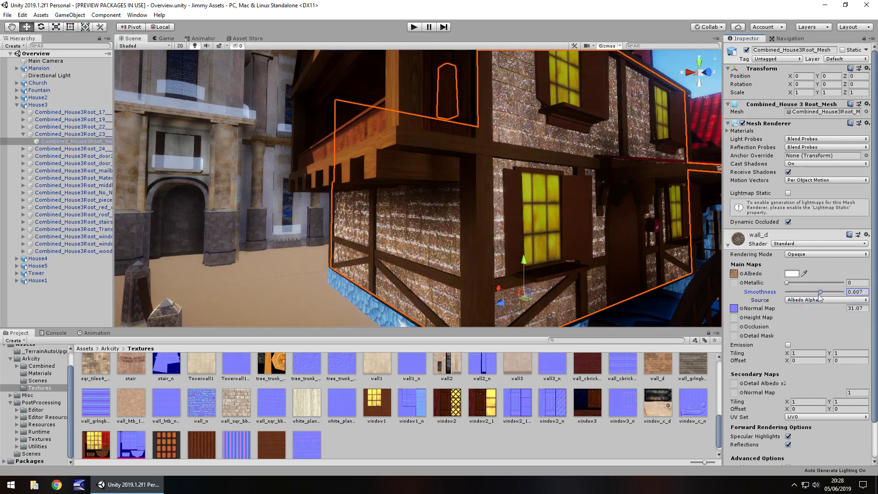
Tint the albedo colour of the wall_d material light red, about F65E5E.
left_click(791, 274)
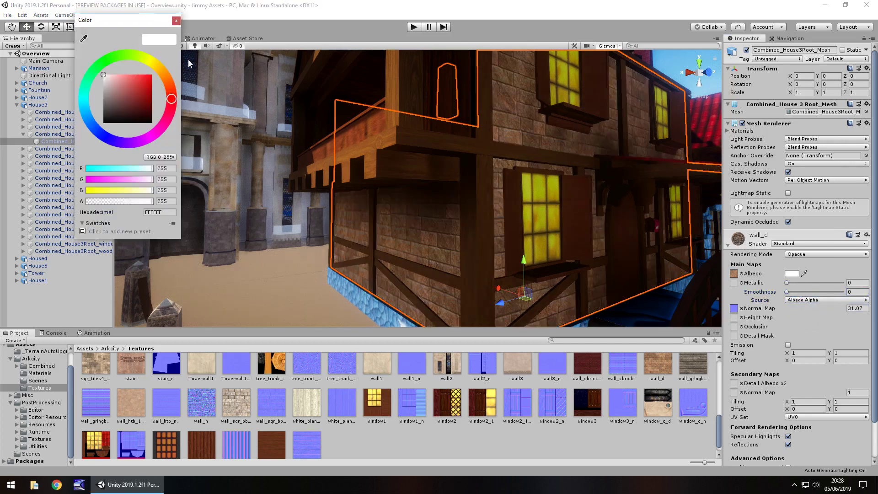
left_click_drag(133, 87, 134, 76)
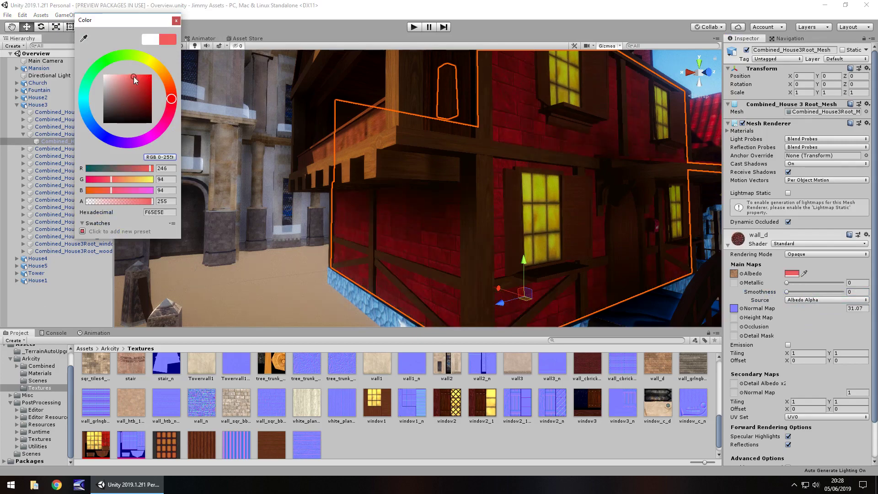
left_click(175, 21)
Set wall_d's metallic to 0.5 and smoothness to 0.361, and inspect the red brick walls on the houses.
left_click_drag(787, 282, 808, 294)
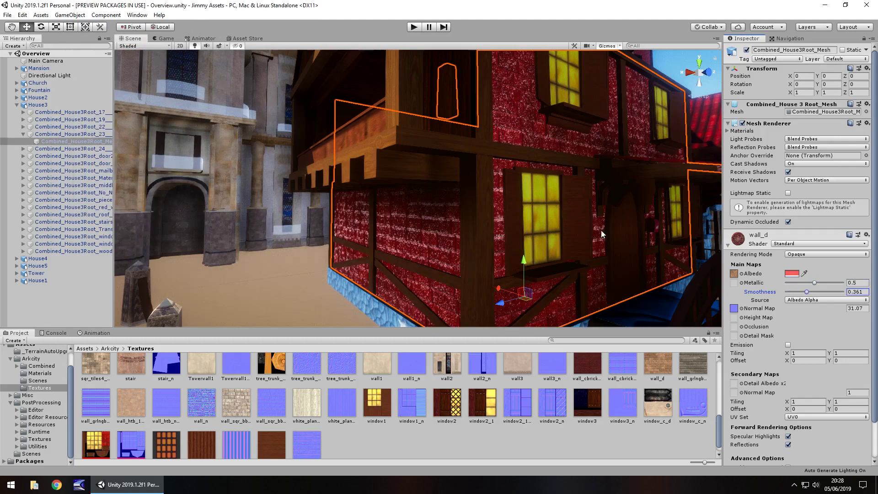
right_click_drag(599, 196, 352, 112)
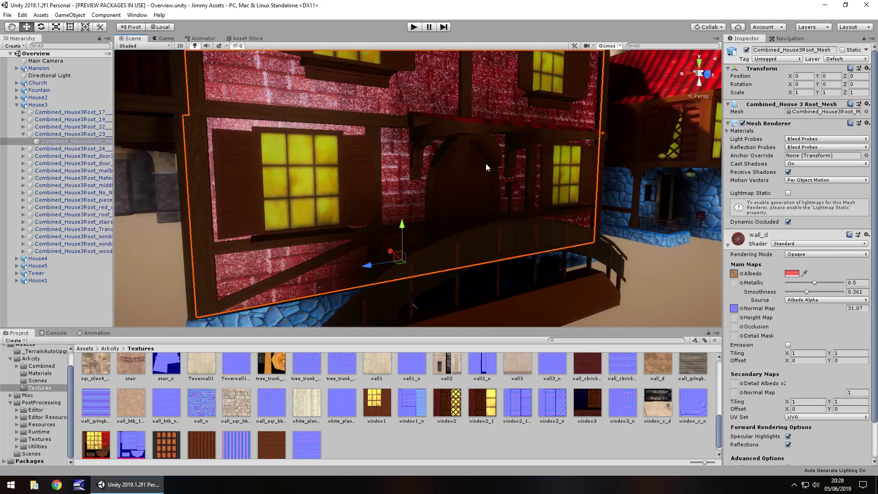
key("s")
right_click_drag(486, 162, 469, 211)
key("w")
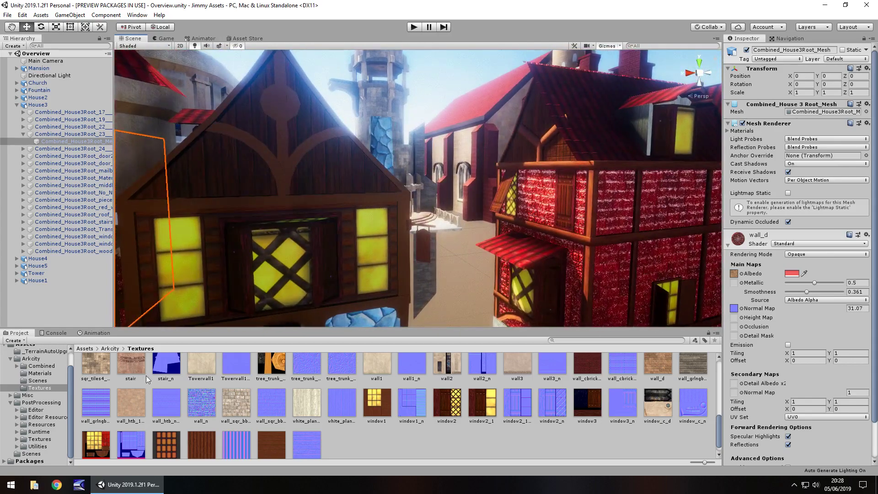
Show the package's Combined models folder and examine the mansion's facade, arches and windows from around the building.
left_click(40, 367)
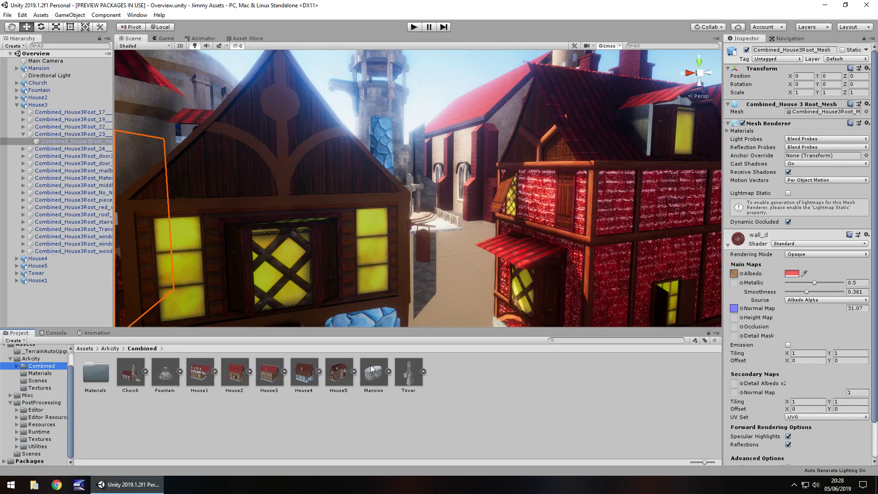
right_click_drag(428, 239, 418, 194)
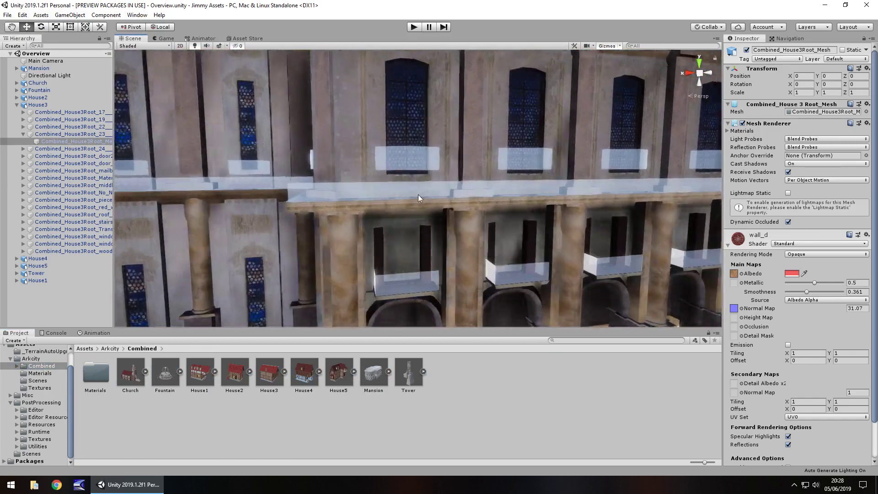
middle_click_drag(418, 194, 147, 128)
right_click_drag(460, 156, 429, 113)
key("Right")
key("Right")
key("Right")
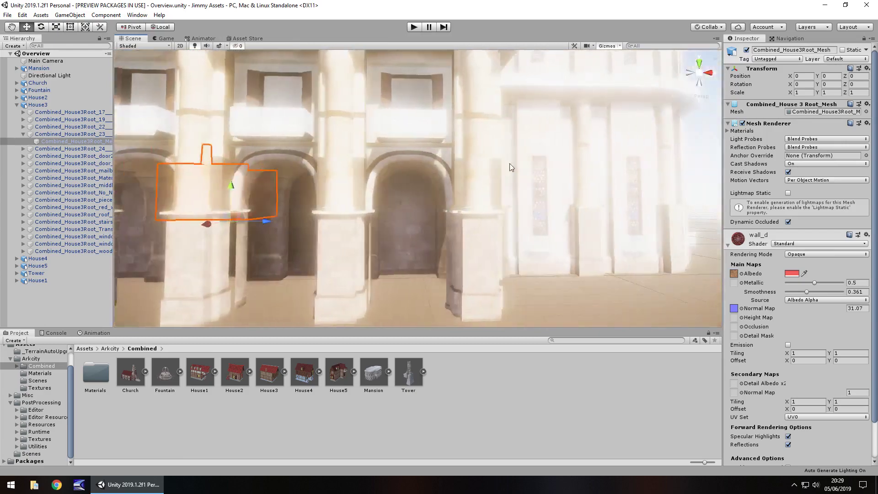
right_click_drag(509, 163, 426, 157)
key("Right")
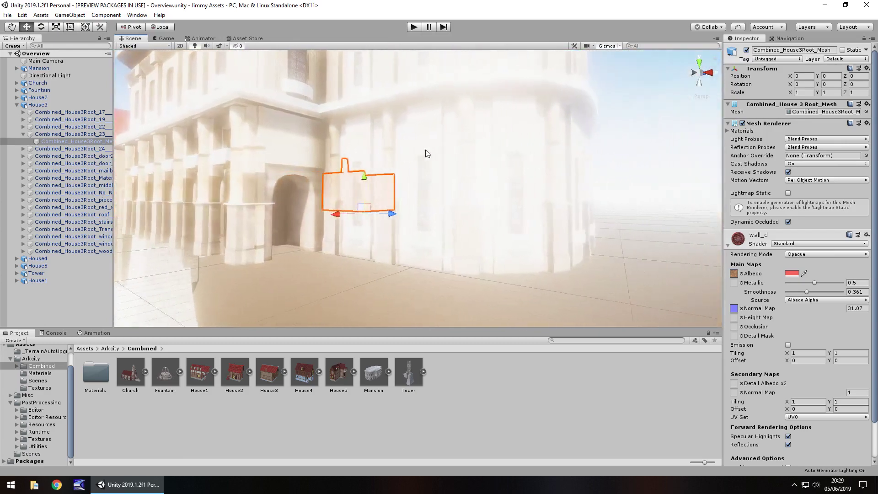
key("Right")
right_click_drag(486, 166, 321, 180)
Browse the Arkcity package's Materials, Scenes and Textures folders.
left_click(54, 372)
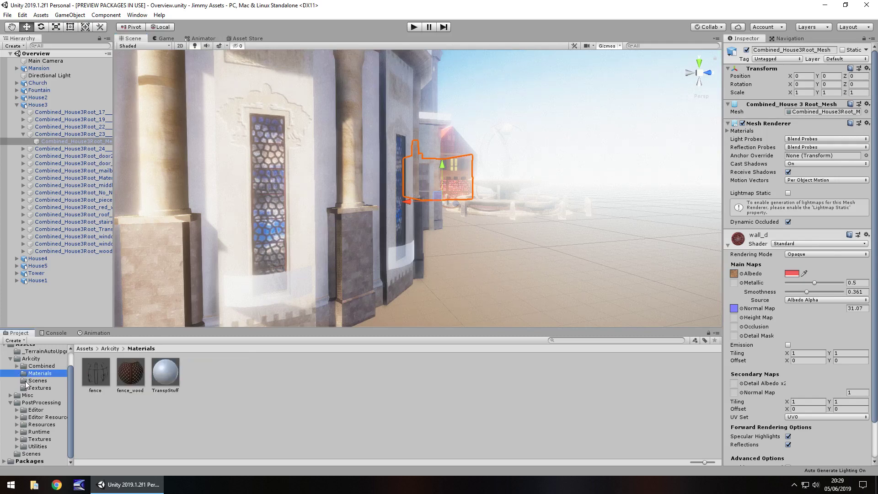
left_click(43, 381)
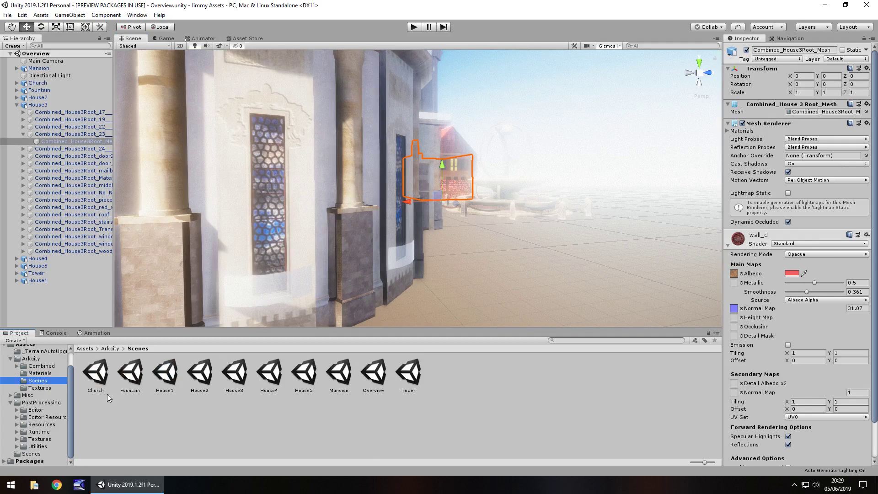
left_click(47, 389)
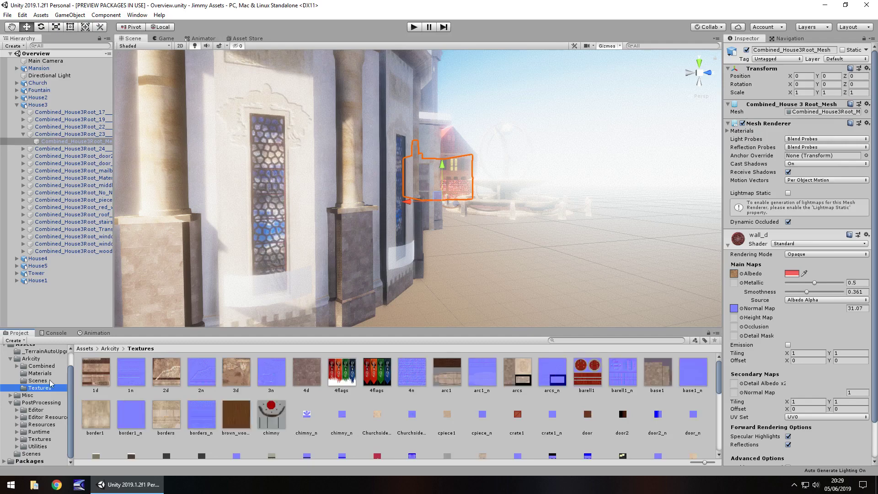
Show the Combined models folder and examine the fountain, the church exterior and the red-brick timber house around the scene.
left_click(41, 365)
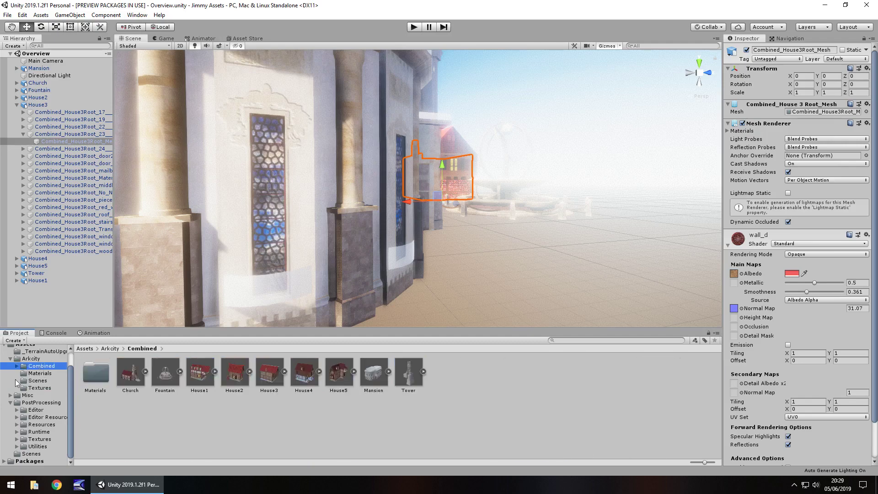
right_click_drag(446, 213, 457, 130)
key("f")
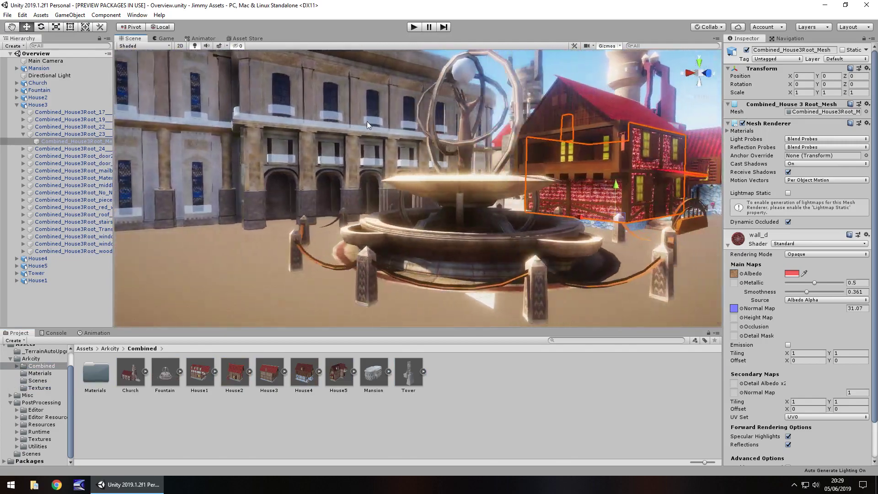
right_click_drag(454, 136, 528, 175)
scroll(476, 263, "up", 10)
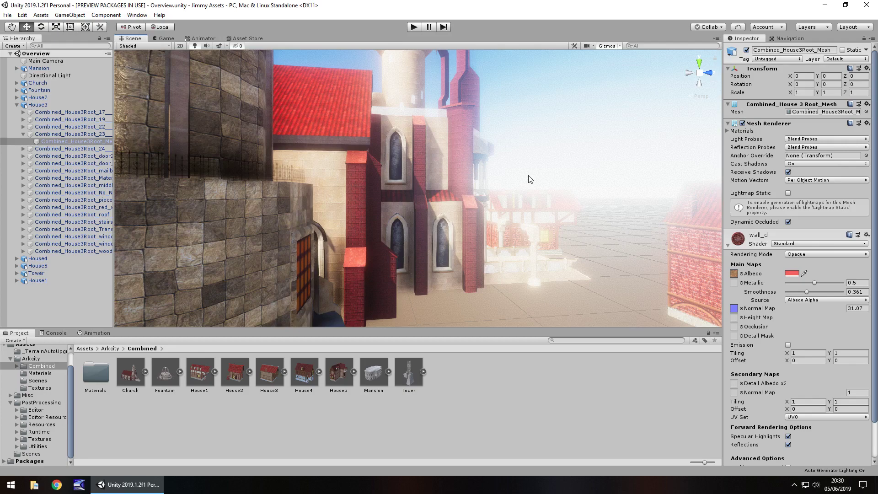
right_click_drag(530, 178, 565, 221)
right_click_drag(423, 223, 520, 207)
right_click_drag(359, 249, 350, 213)
scroll(350, 213, "up", 6)
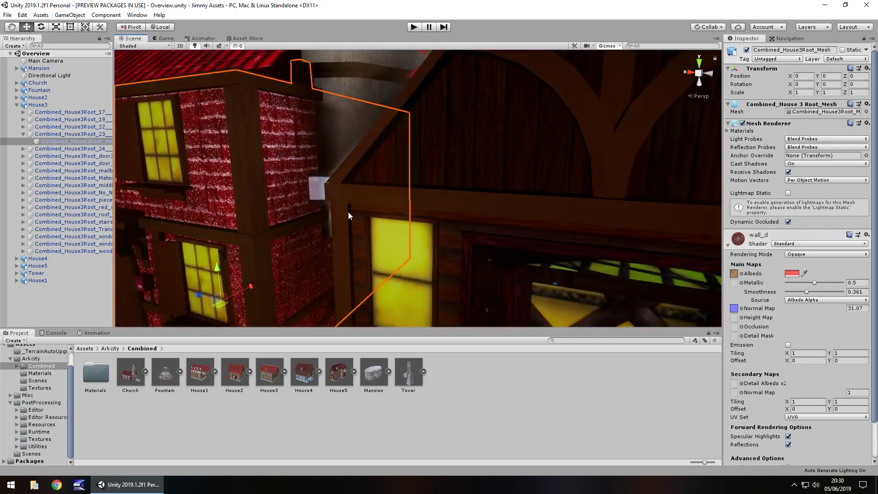
key("Left")
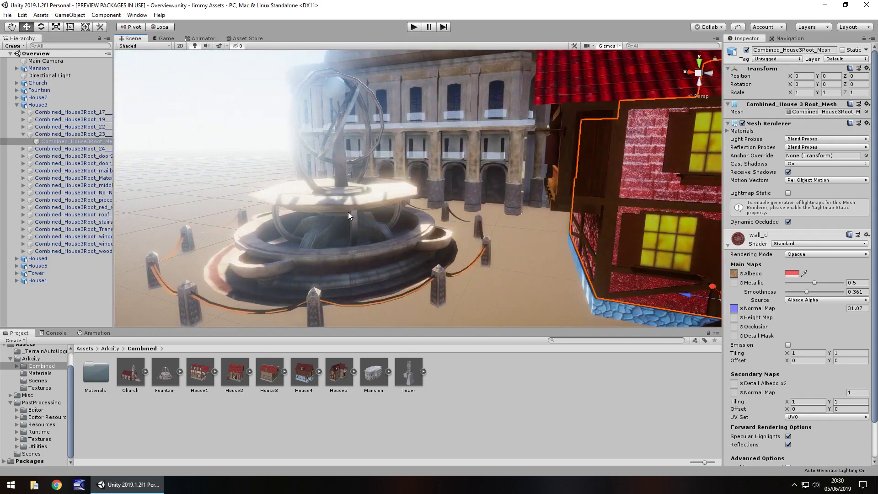
Step back through the Arkcity package's subfolders from Textures to its top-level folder.
left_click(44, 387)
key("Up")
key("Up")
key("Up")
key("Up")
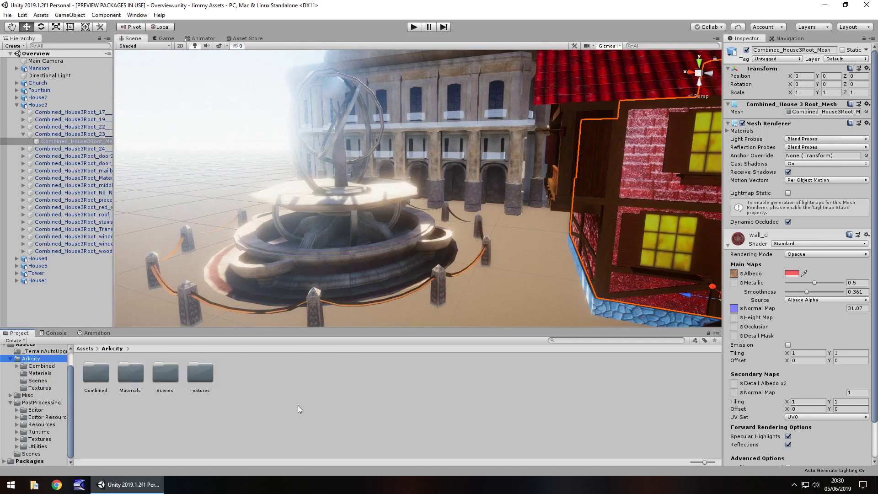
Return to the Combined models folder and inspect the mansion's columned facade beside the fountain.
key("Down")
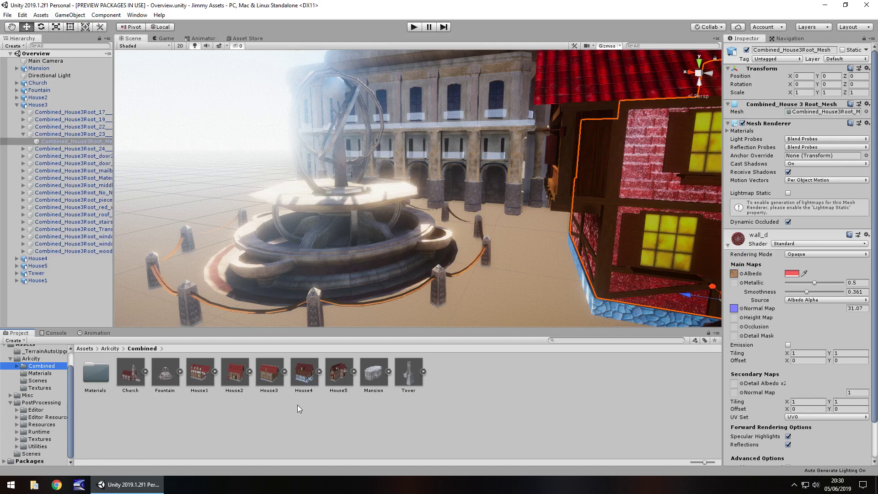
key("f")
right_click_drag(361, 165, 399, 159)
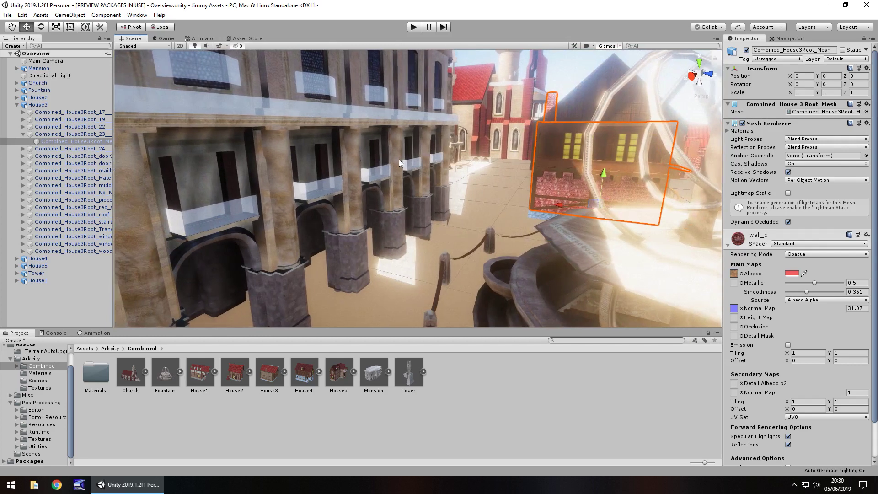